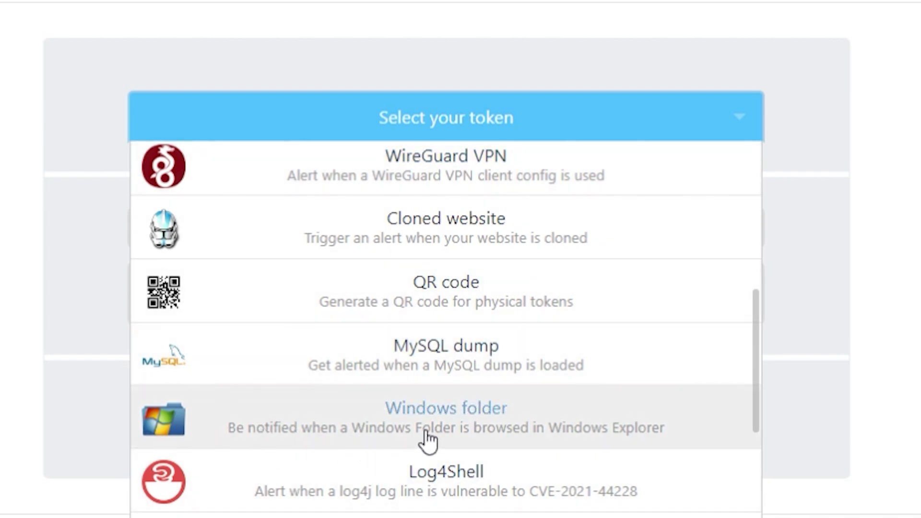
Create a Windows folder Canarytoken with the alert e-mail address and the reminder note "Folder on Desktop"
{"action": "left_click", "coordinate": [462, 416]}
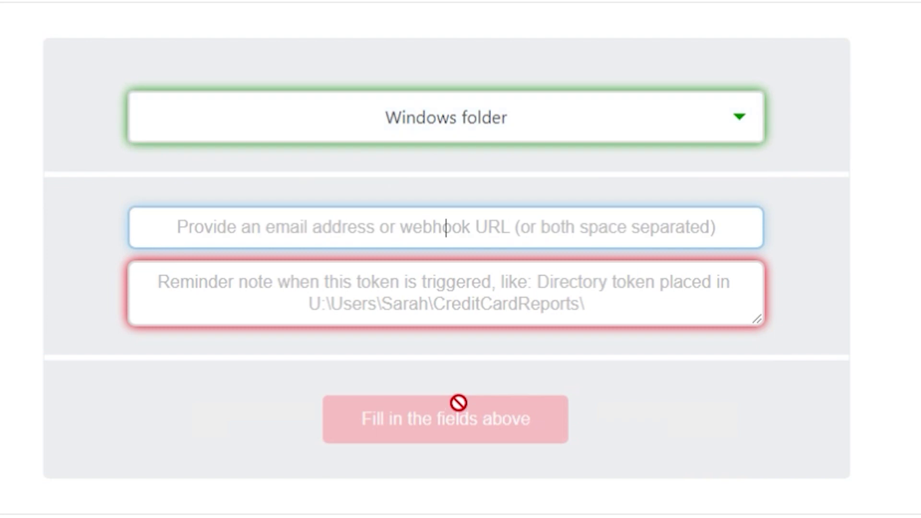
{"action": "type", "text": "me@example.com"}
{"action": "key", "text": "Tab"}
{"action": "type", "text": "Fol"}
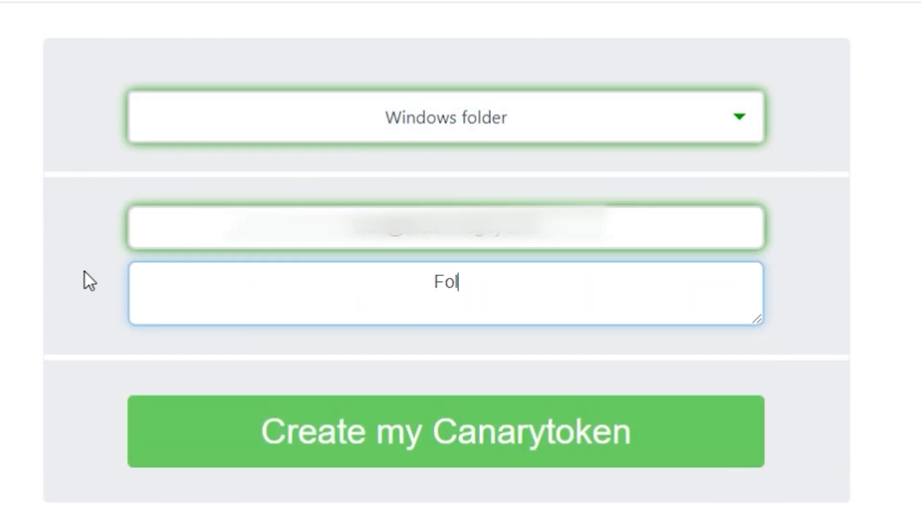
{"action": "type", "text": "der on Desktop"}
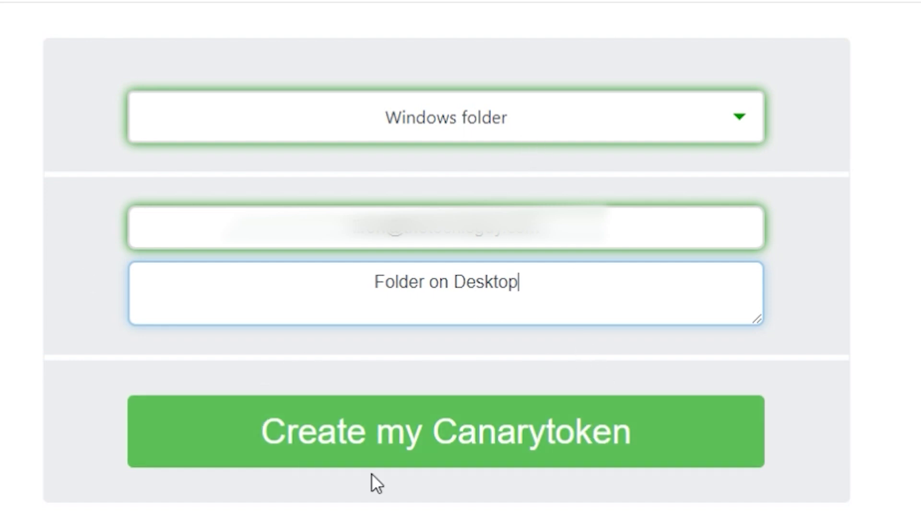
{"action": "left_click", "coordinate": [428, 437]}
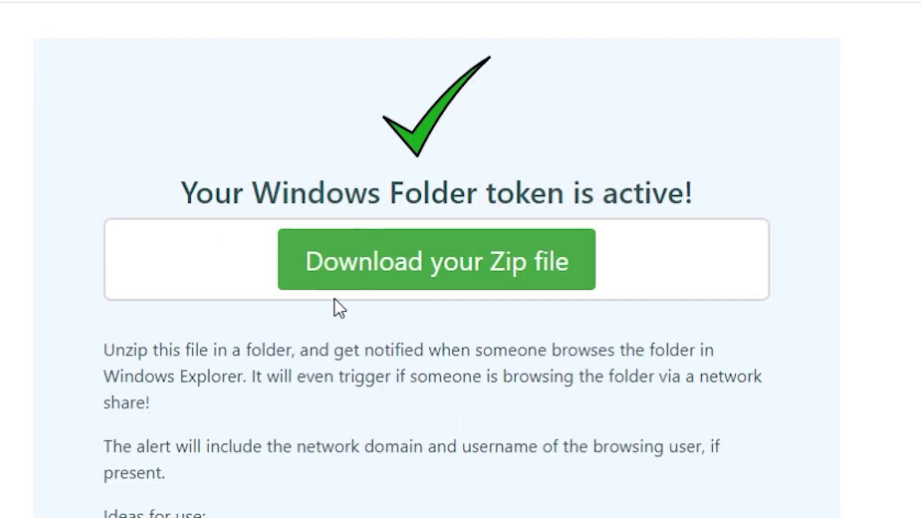
Download the token's zip file and place its My Documents folder on the desktop
{"action": "left_click_drag", "start_coordinate": [103, 350], "coordinate": [183, 391]}
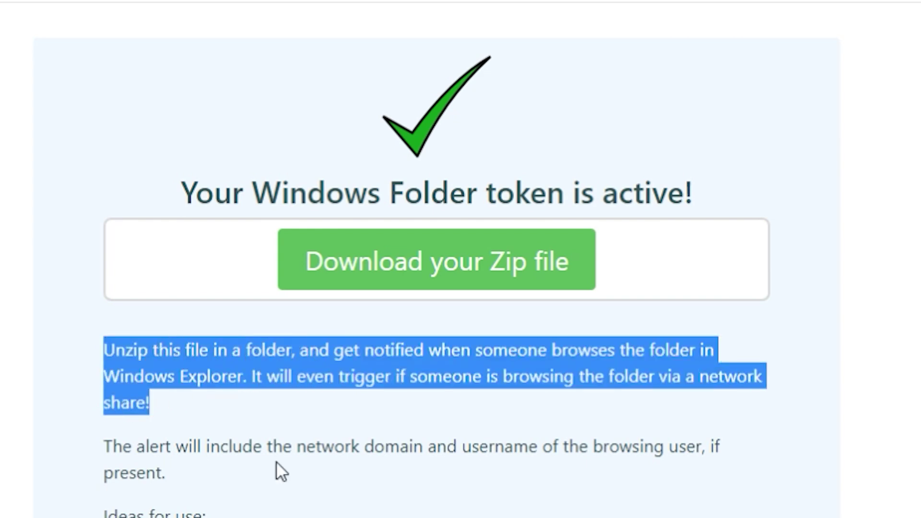
{"action": "left_click", "coordinate": [496, 261]}
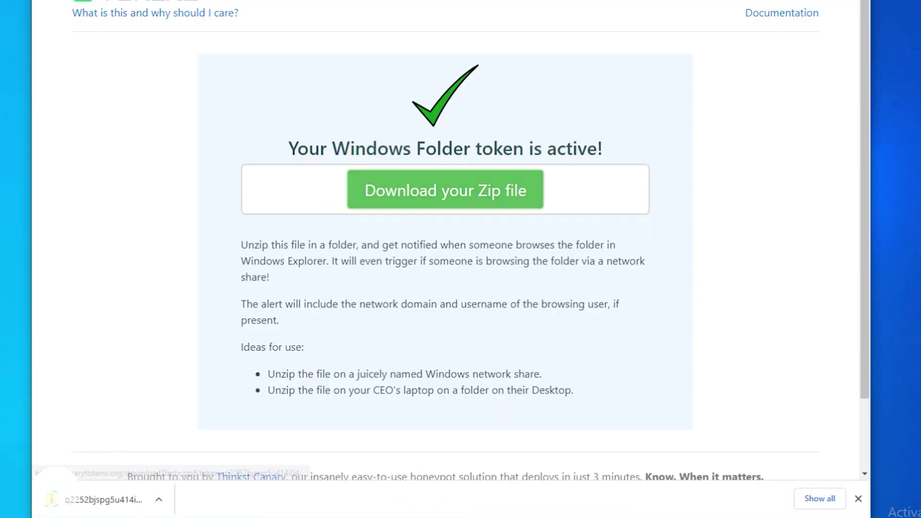
{"action": "left_click", "coordinate": [149, 503]}
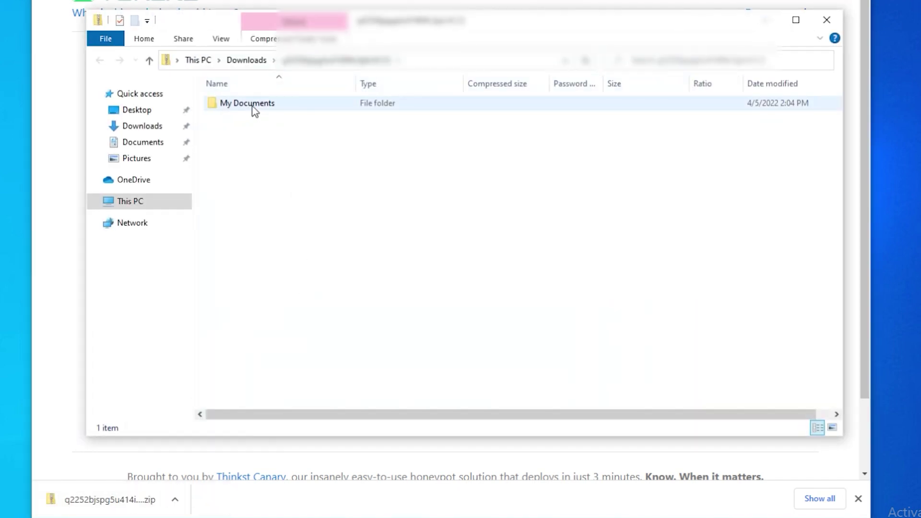
{"action": "left_click", "coordinate": [252, 110]}
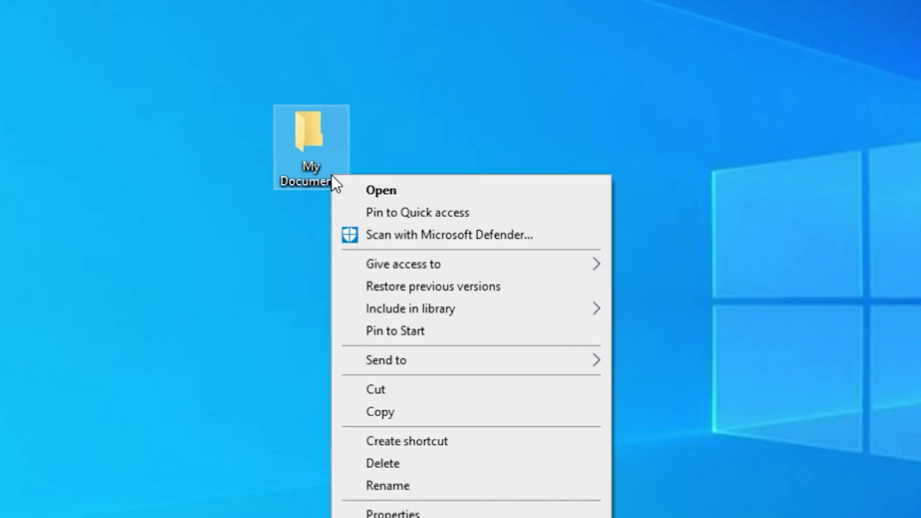
Rename the My Documents folder on the desktop to "Password Lists"
{"action": "left_click", "coordinate": [410, 484]}
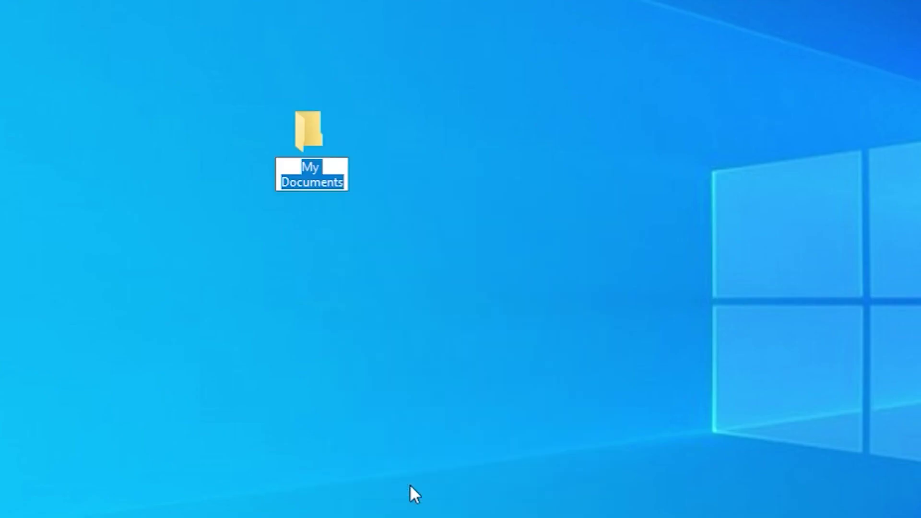
{"action": "type", "text": "Passwor"}
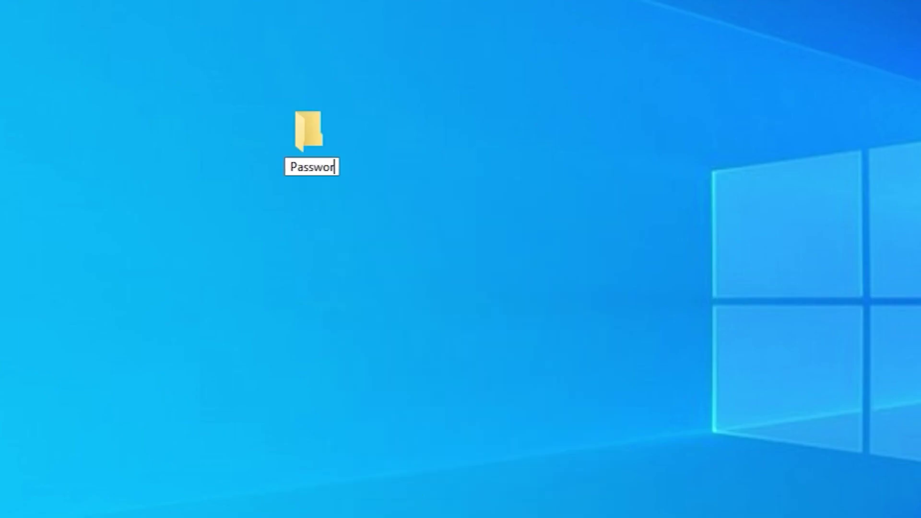
{"action": "type", "text": "d Lists"}
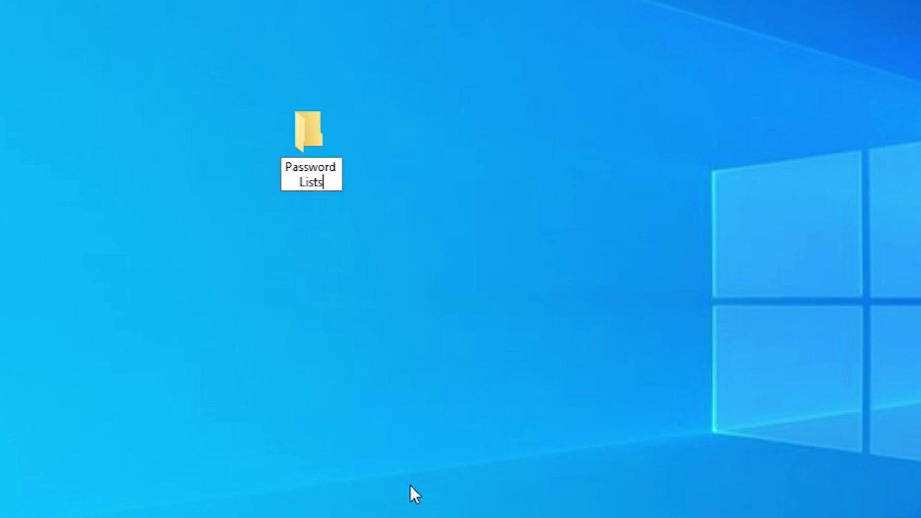
{"action": "key", "text": "Return"}
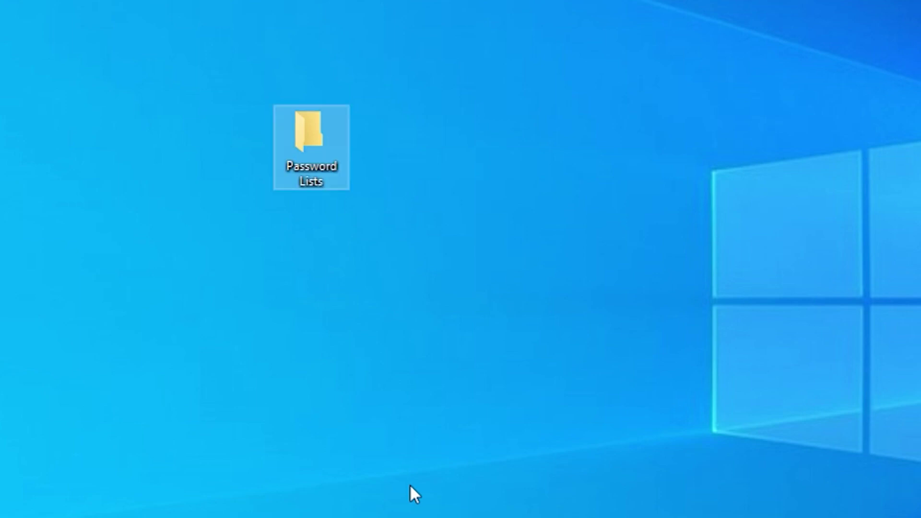
Rename the Password Lists folder to "Confidential Info" and move it near the Recycle Bin
{"action": "right_click", "coordinate": [326, 165]}
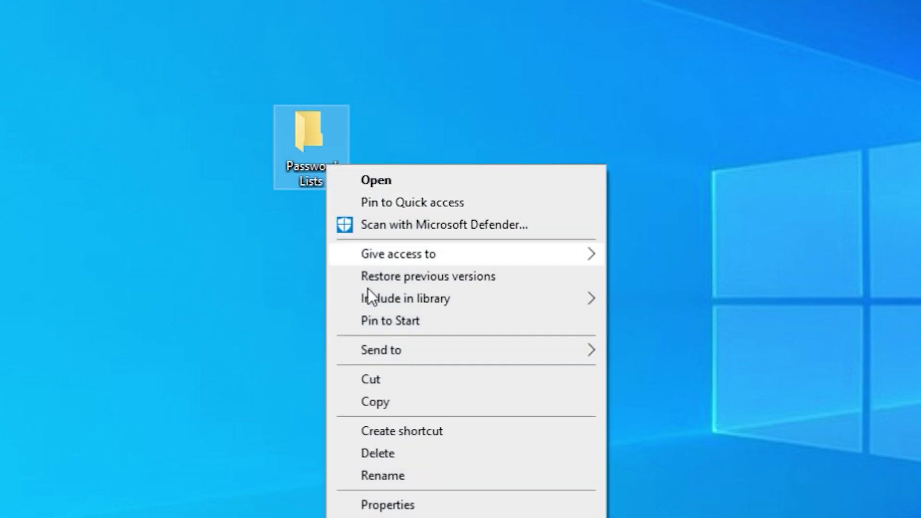
{"action": "left_click", "coordinate": [429, 480]}
{"action": "type", "text": "Confidential Info"}
{"action": "key", "text": "Return"}
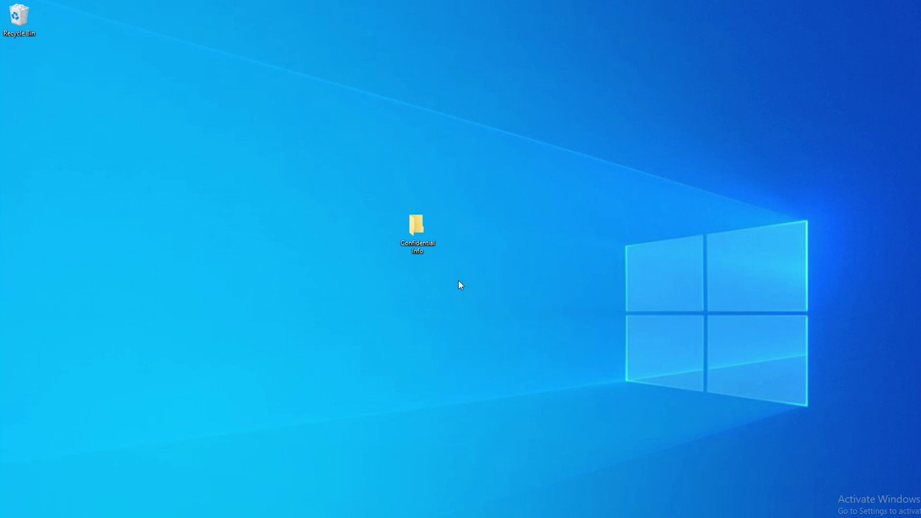
{"action": "left_click_drag", "start_coordinate": [417, 230], "coordinate": [82, 30]}
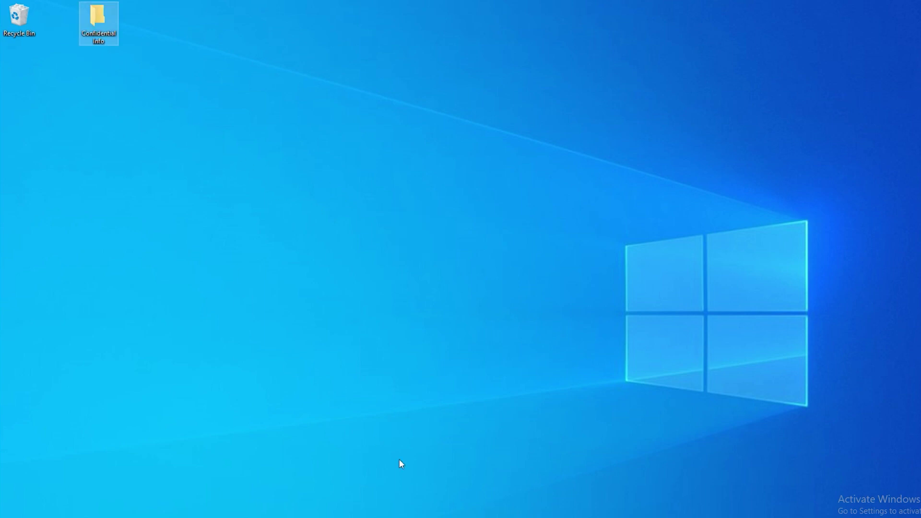
{"action": "left_click", "coordinate": [447, 438]}
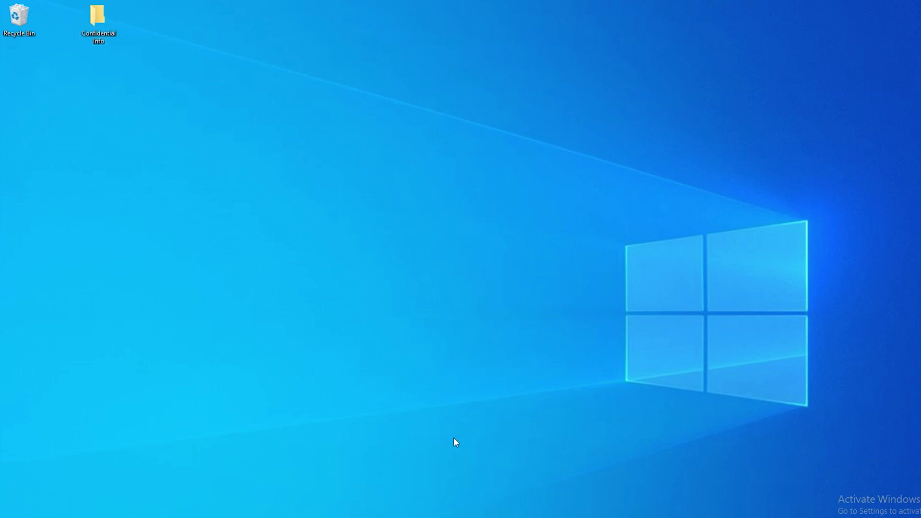
Open and close the Confidential Info folder to trigger its token, and examine the last listed incident in the token's history
{"action": "double_click", "coordinate": [94, 13]}
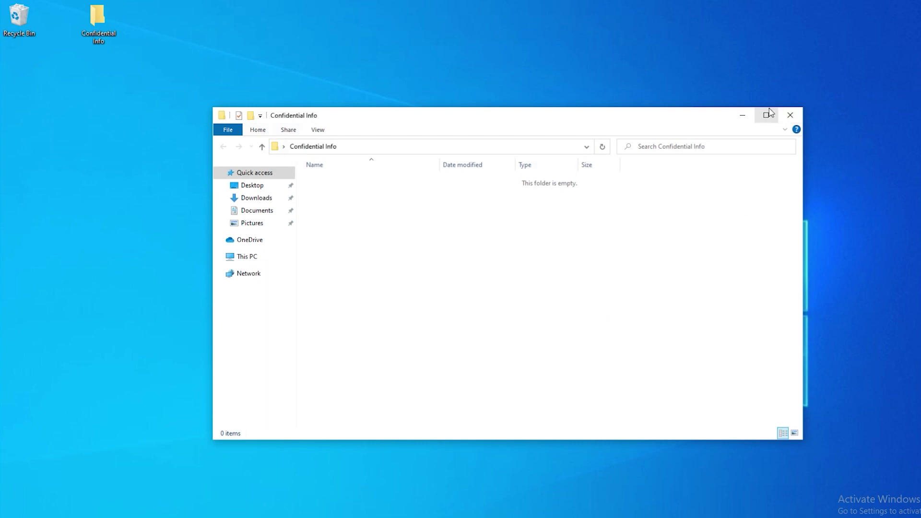
{"action": "left_click", "coordinate": [790, 117]}
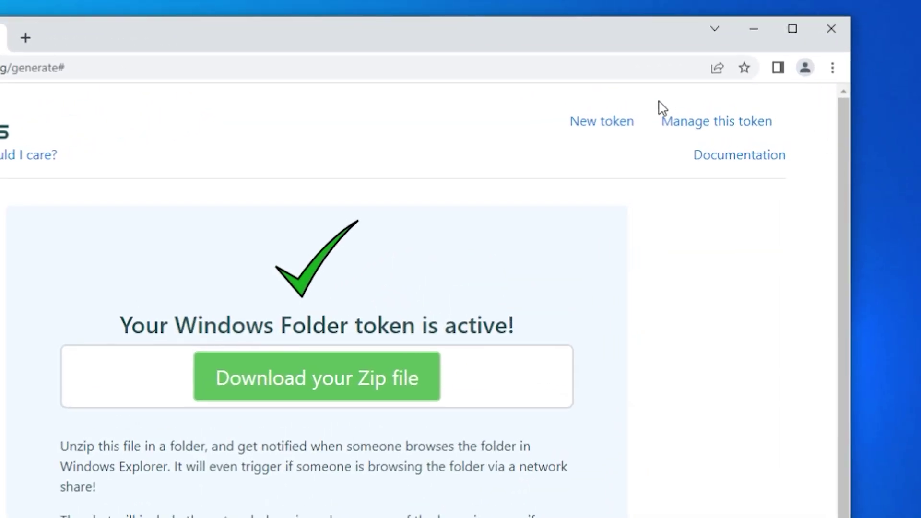
{"action": "left_click", "coordinate": [700, 134]}
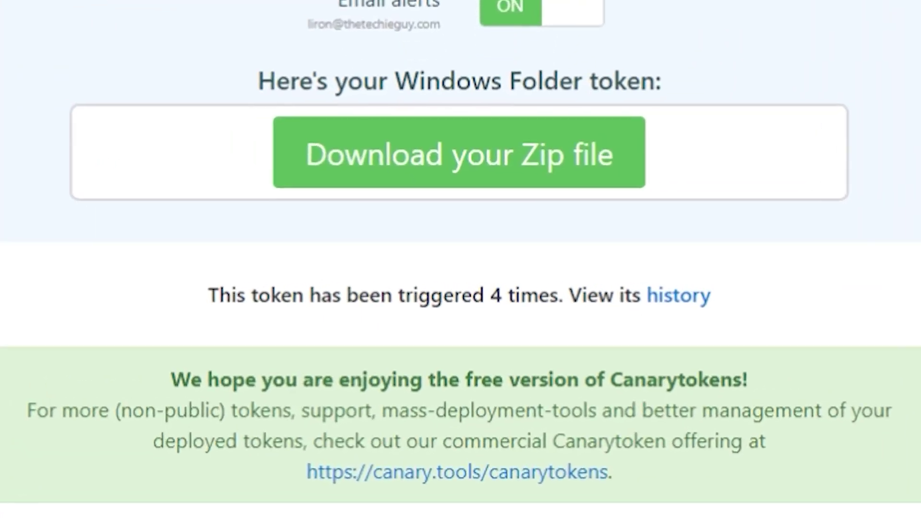
{"action": "left_click_drag", "start_coordinate": [487, 294], "coordinate": [535, 293]}
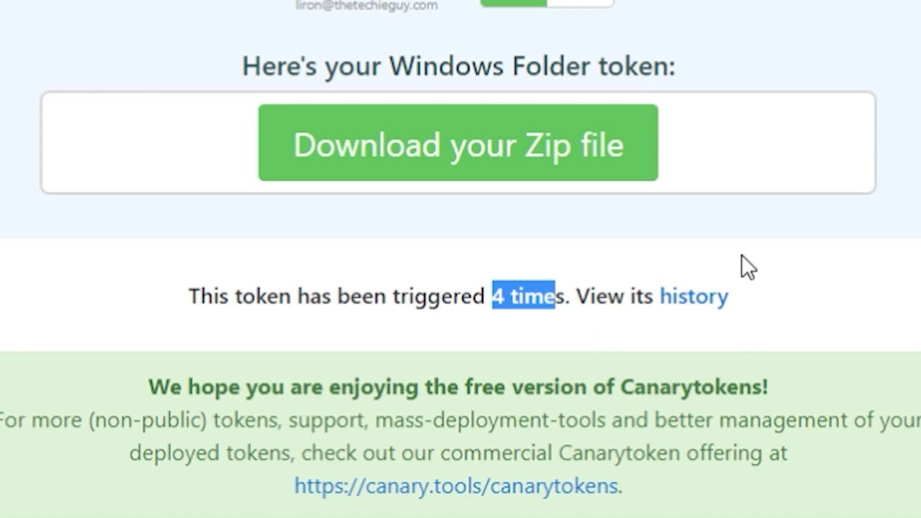
{"action": "left_click", "coordinate": [703, 299]}
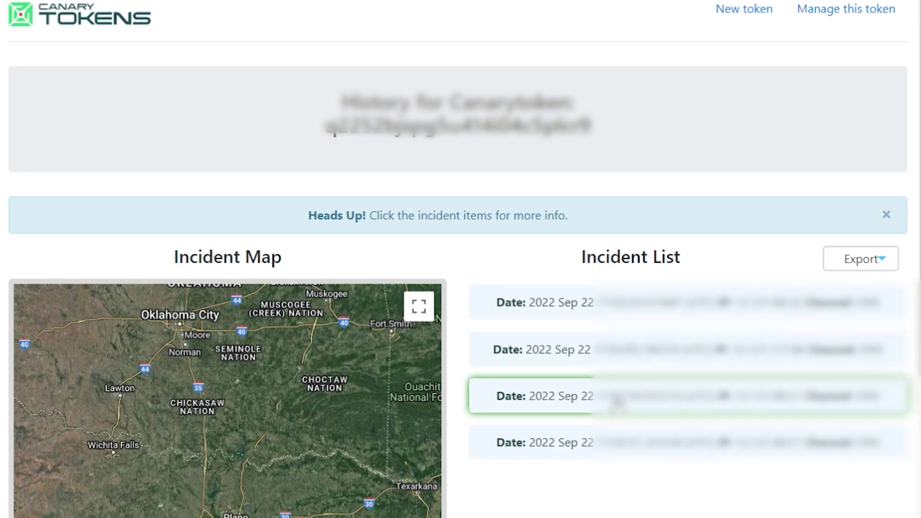
{"action": "left_click", "coordinate": [604, 456]}
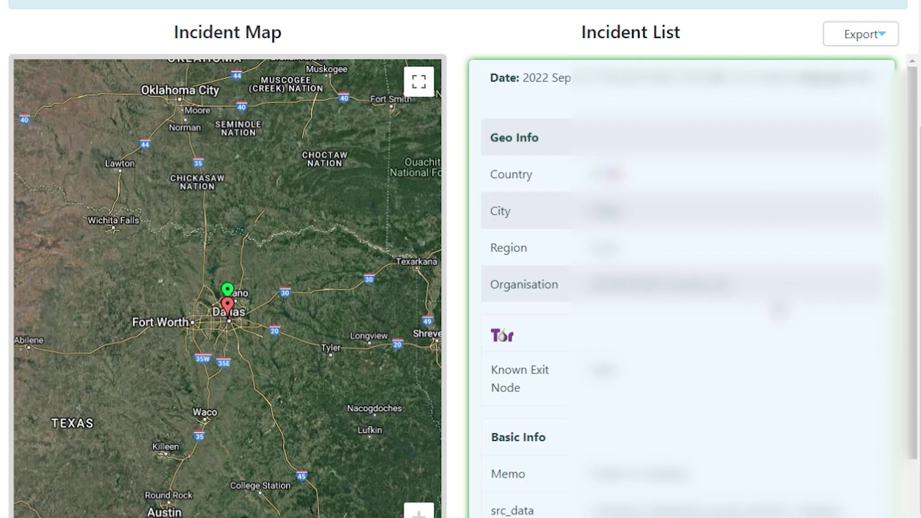
{"action": "scroll", "coordinate": [778, 308], "scroll_direction": "down", "scroll_amount": 3}
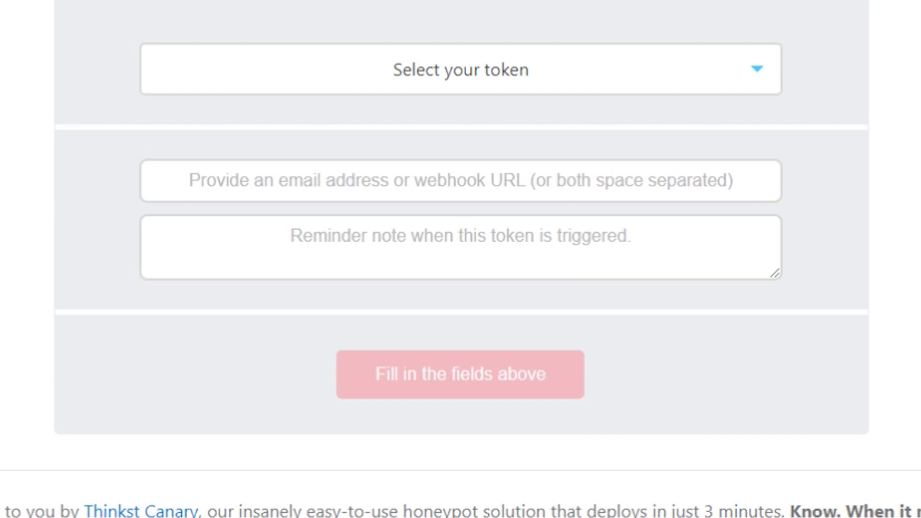
Set up a Fast redirect token with the alert e-mail address and the reminder note "Bank Website"
{"action": "left_click", "coordinate": [763, 67]}
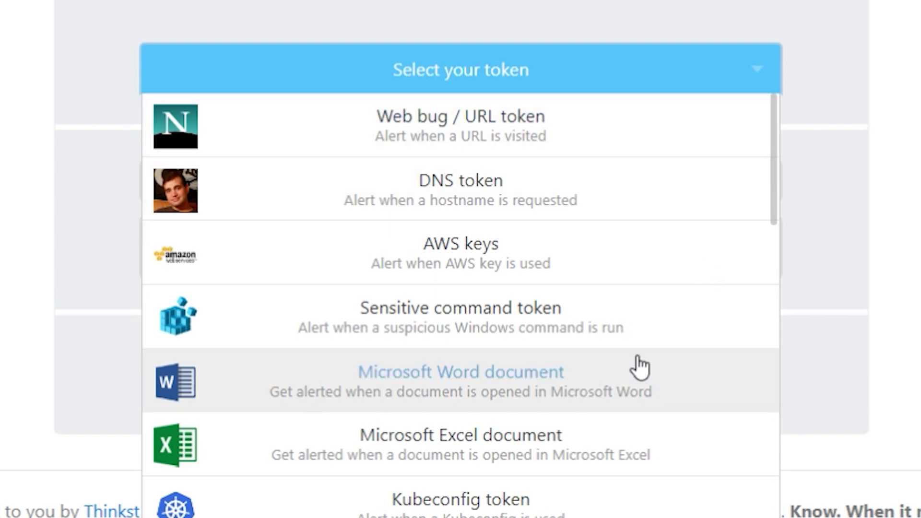
{"action": "scroll", "coordinate": [640, 366], "scroll_direction": "down", "scroll_amount": 2}
{"action": "scroll", "coordinate": [639, 366], "scroll_direction": "down", "scroll_amount": 8}
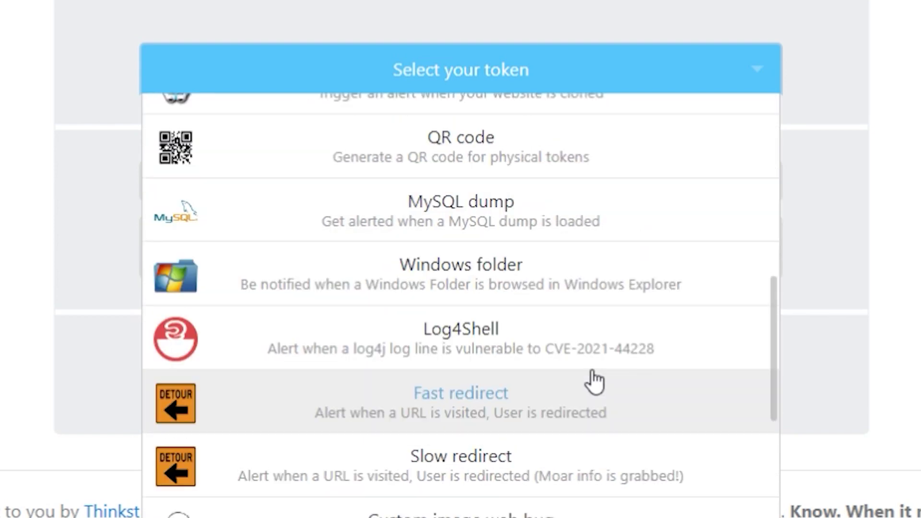
{"action": "left_click", "coordinate": [566, 427]}
{"action": "left_click", "coordinate": [461, 236]}
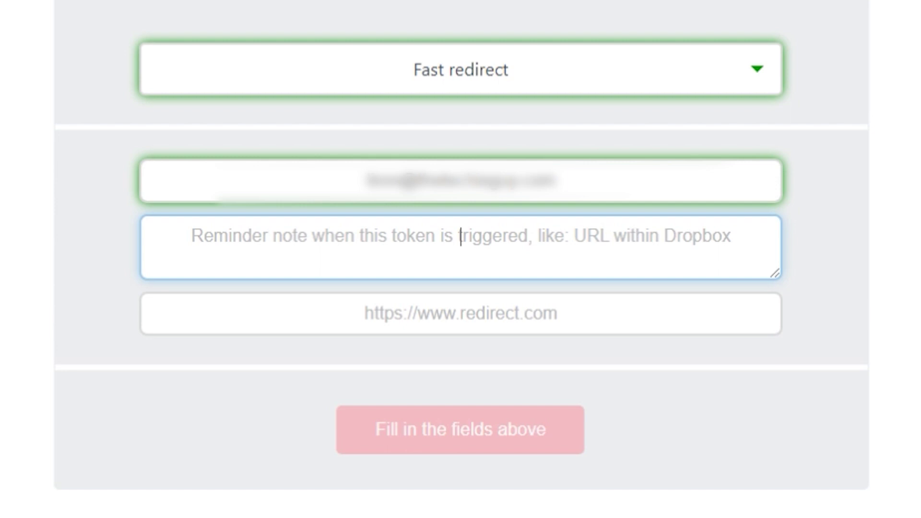
{"action": "type", "text": "Bank"}
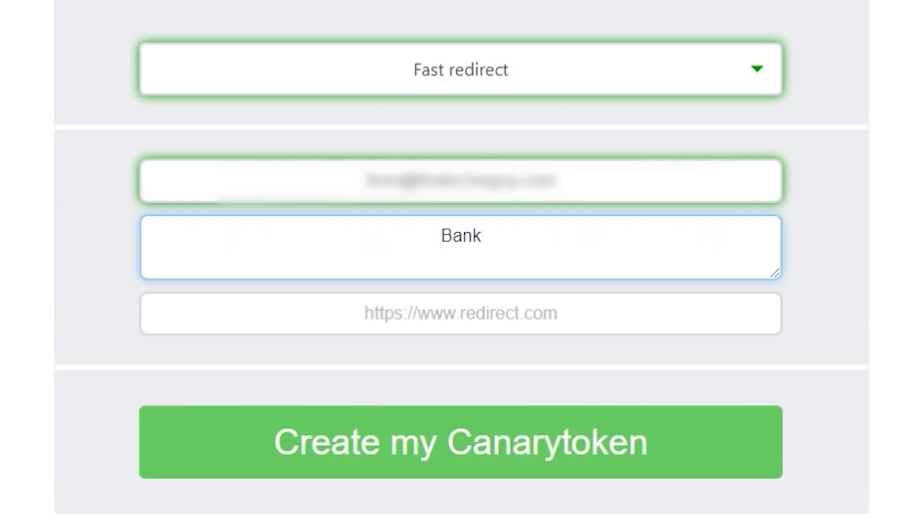
{"action": "type", "text": " Website"}
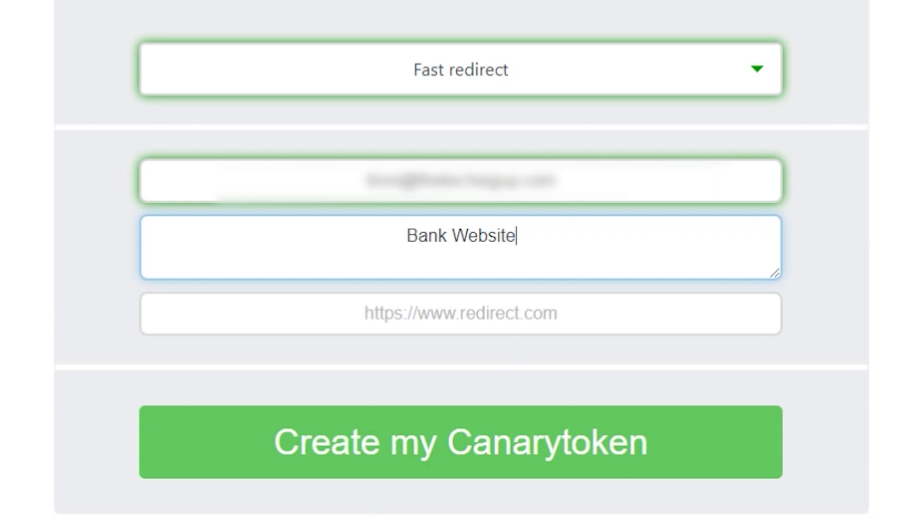
Enter the YouTube channel's https address as the redirect URL and create the Fast redirect token
{"action": "left_click", "coordinate": [461, 314]}
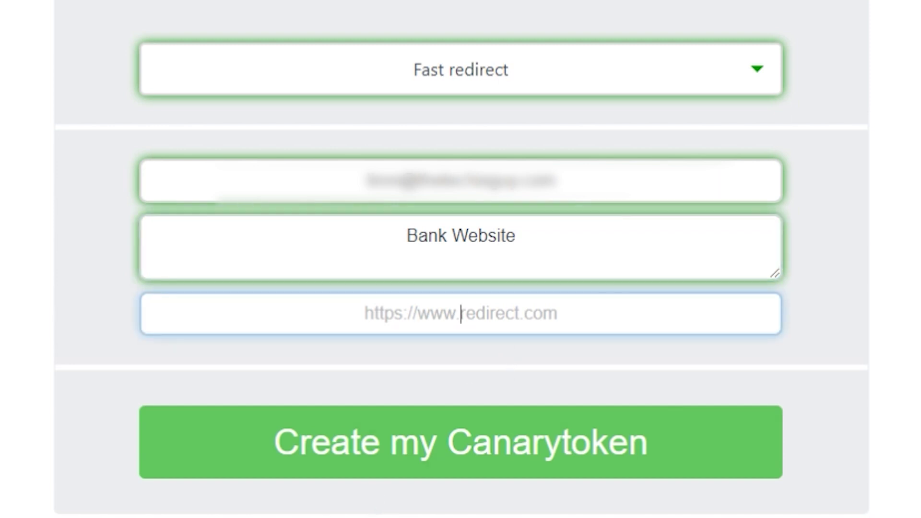
{"action": "type", "text": "https://"}
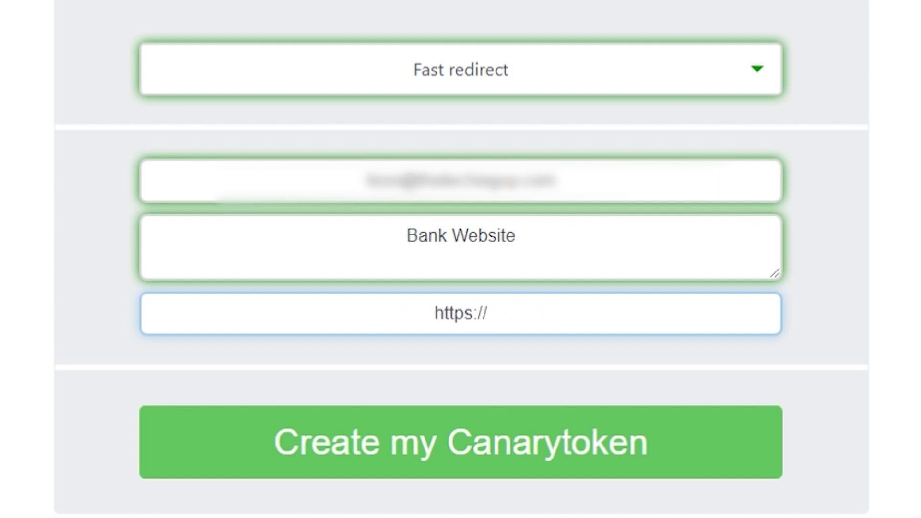
{"action": "type", "text": "YouTube.com/"}
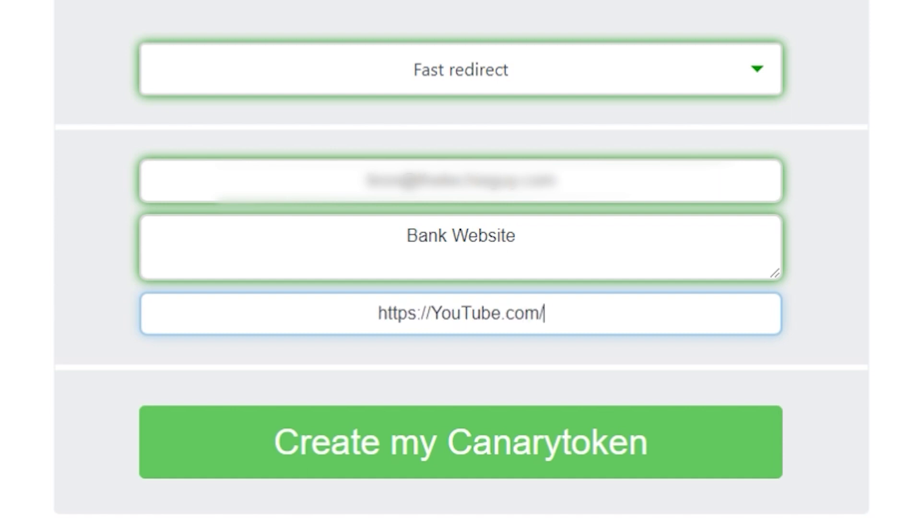
{"action": "type", "text": "LironSegev"}
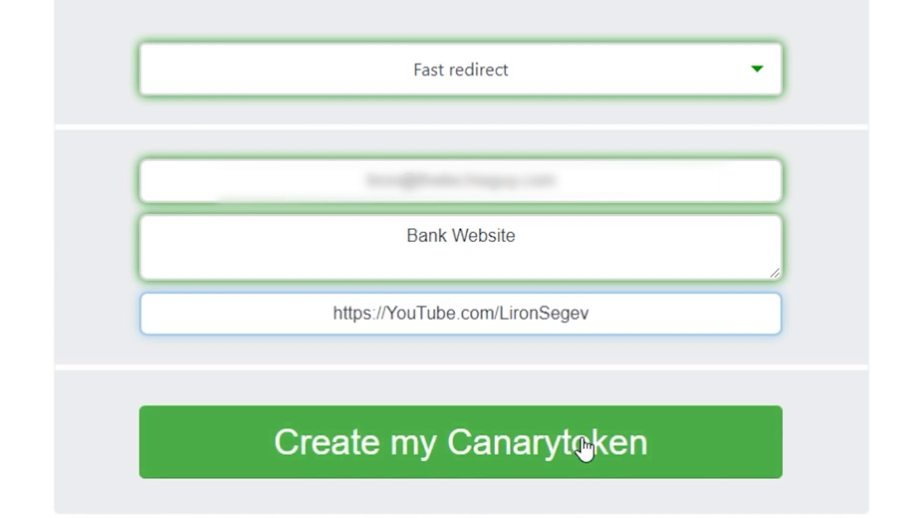
{"action": "left_click", "coordinate": [586, 446]}
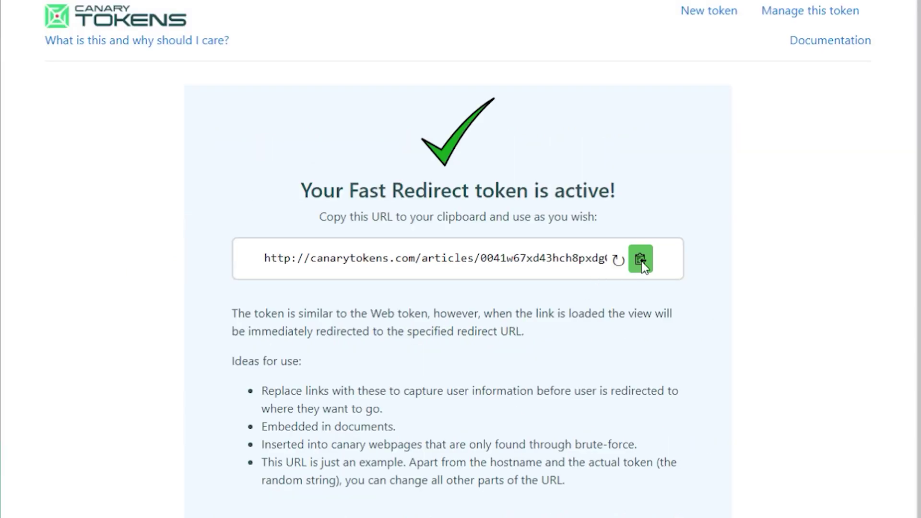
Copy the Fast redirect token's URL to the clipboard and return to the desktop
{"action": "left_click", "coordinate": [641, 261]}
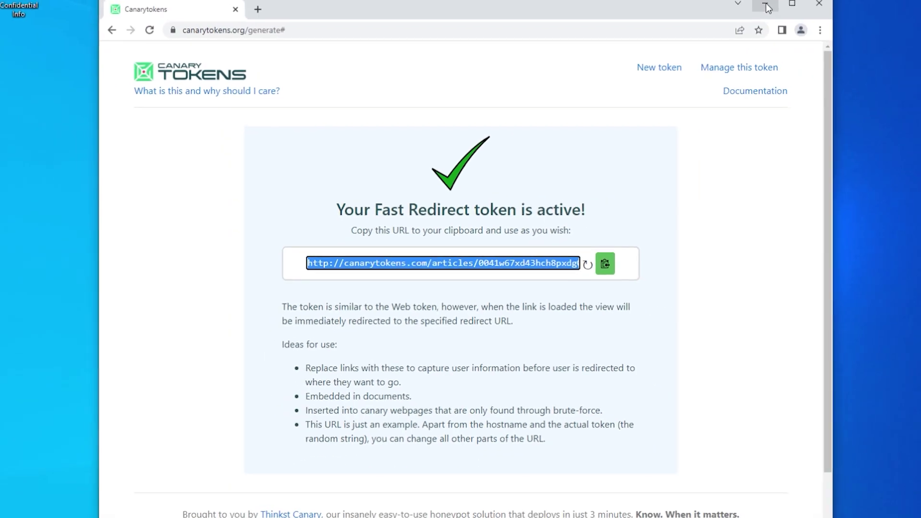
{"action": "left_click", "coordinate": [766, 5]}
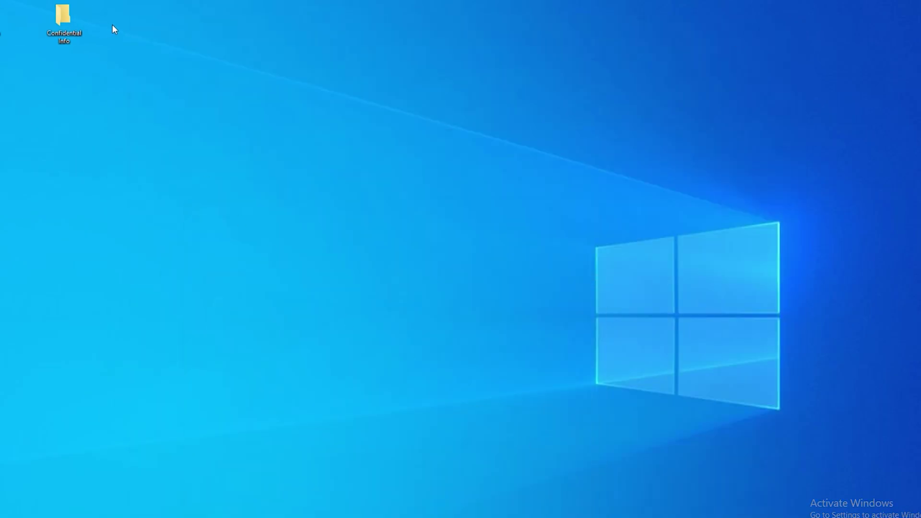
Create a desktop shortcut named "Bank Info" that points to the copied Fast redirect token URL
{"action": "right_click", "coordinate": [136, 48]}
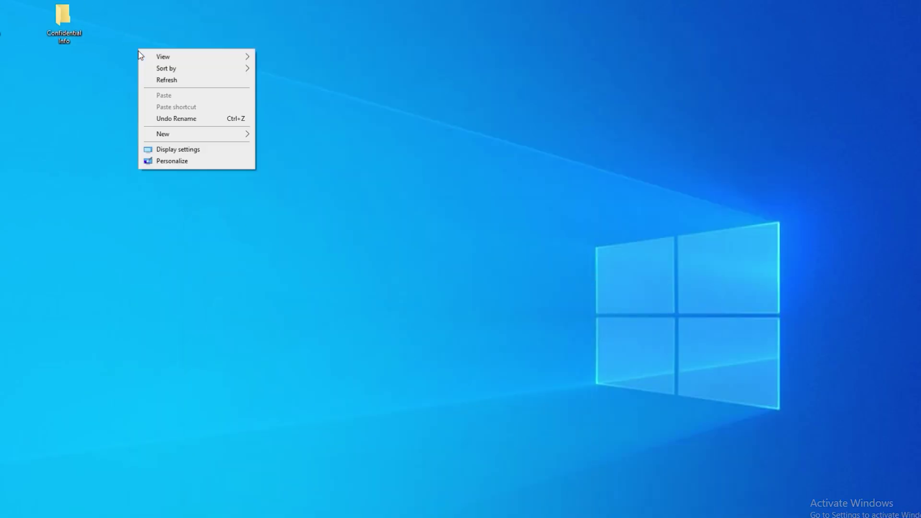
{"action": "mouse_move", "coordinate": [197, 134]}
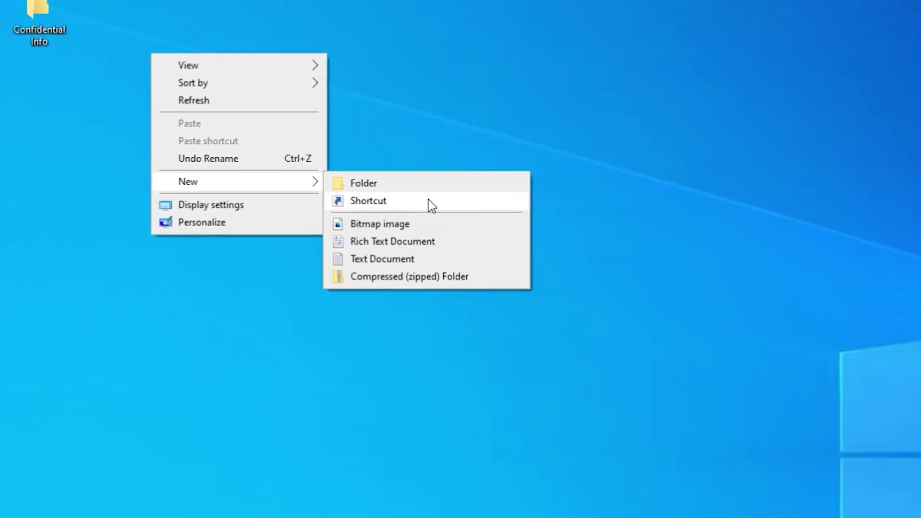
{"action": "left_click", "coordinate": [450, 214]}
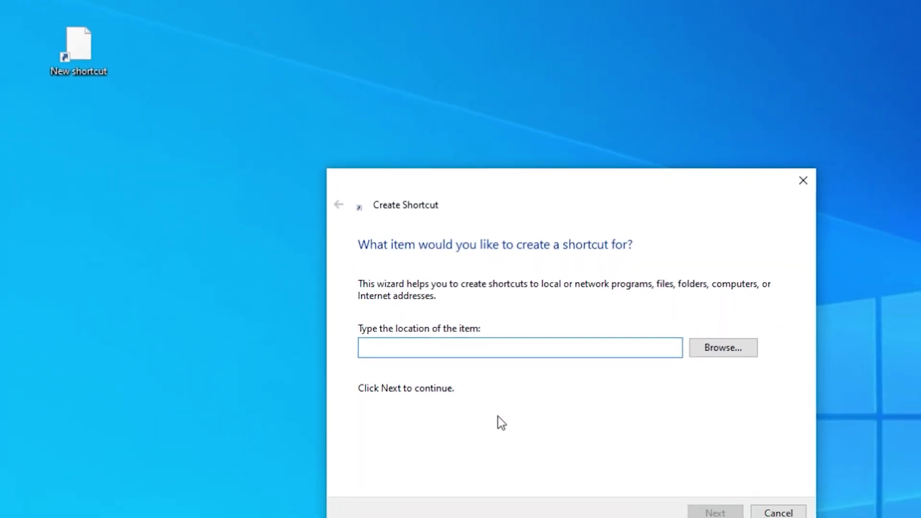
{"action": "key", "text": "ctrl+v"}
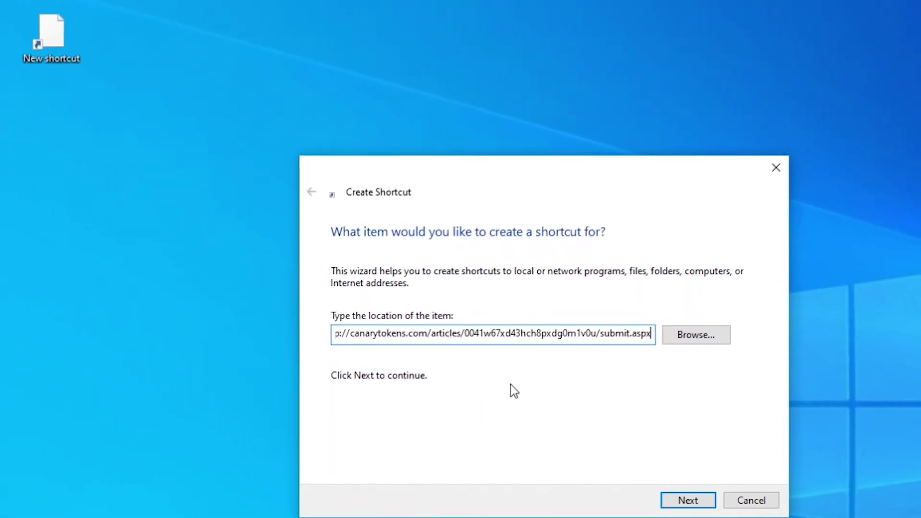
{"action": "left_click", "coordinate": [652, 487]}
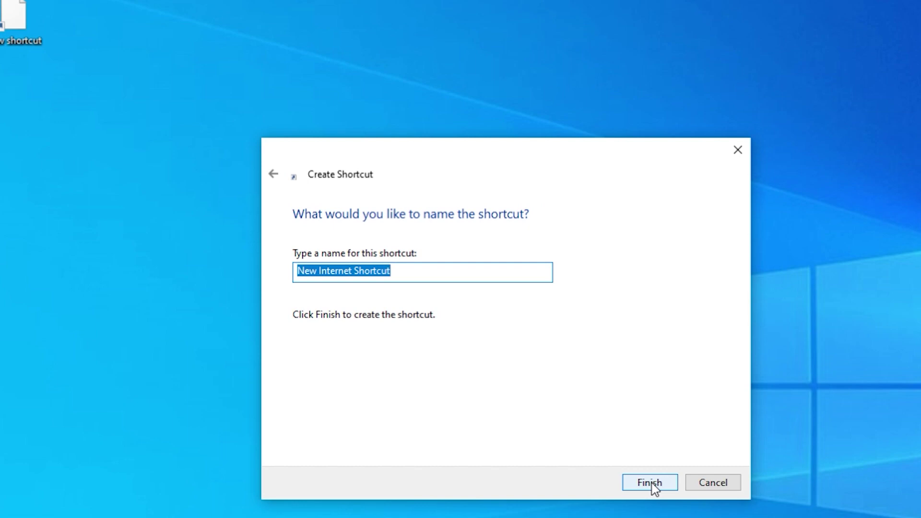
{"action": "type", "text": "Bank Info"}
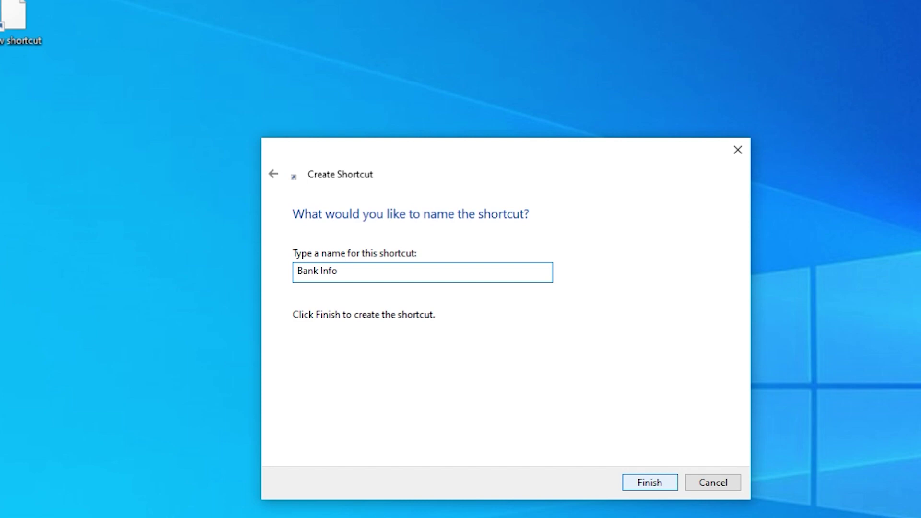
{"action": "left_click", "coordinate": [638, 482]}
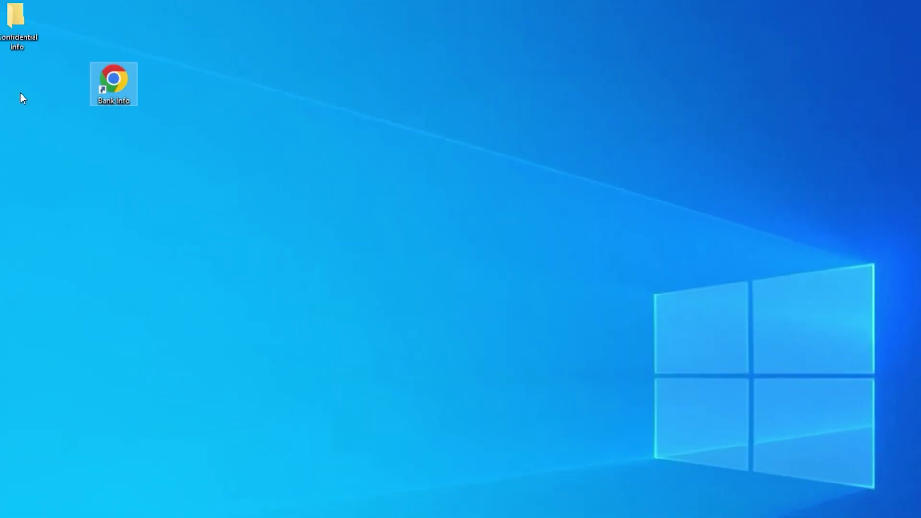
{"action": "left_click", "coordinate": [99, 165]}
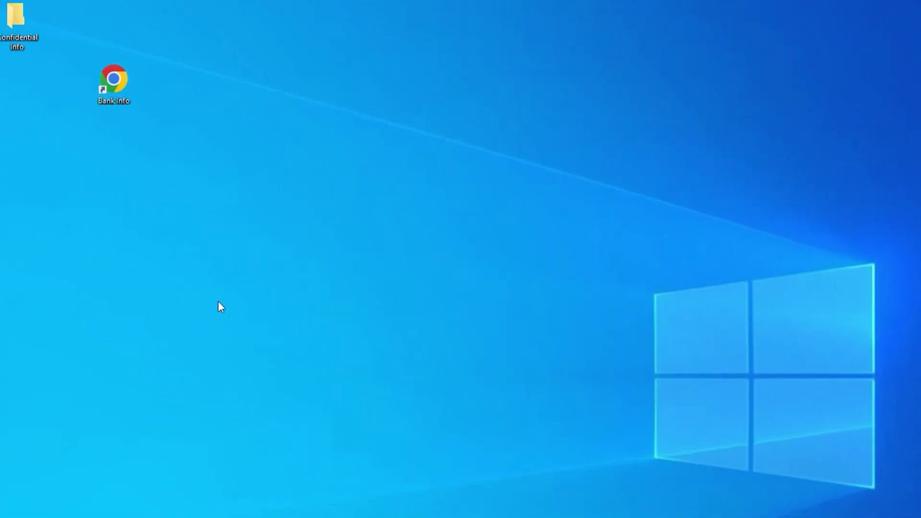
Open the Bank Info shortcut to trigger its token, pause the channel video and close the YouTube page
{"action": "double_click", "coordinate": [120, 85]}
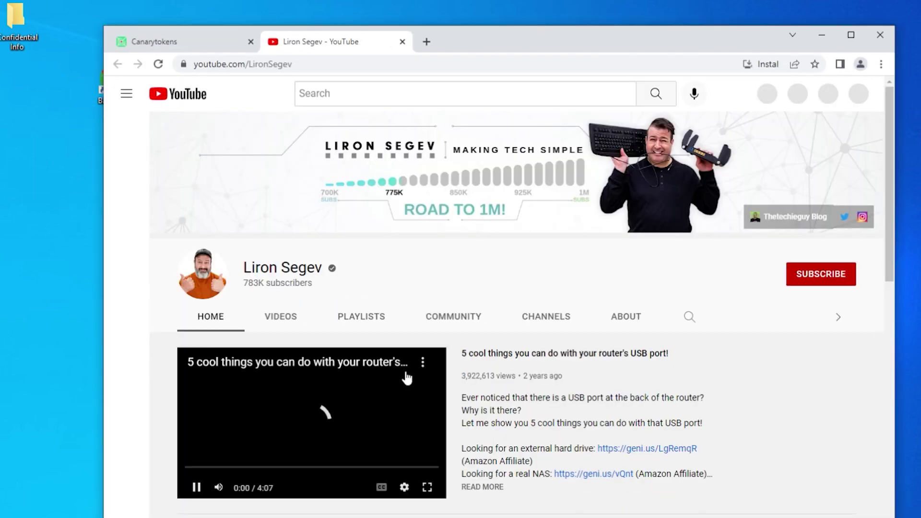
{"action": "left_click", "coordinate": [196, 487]}
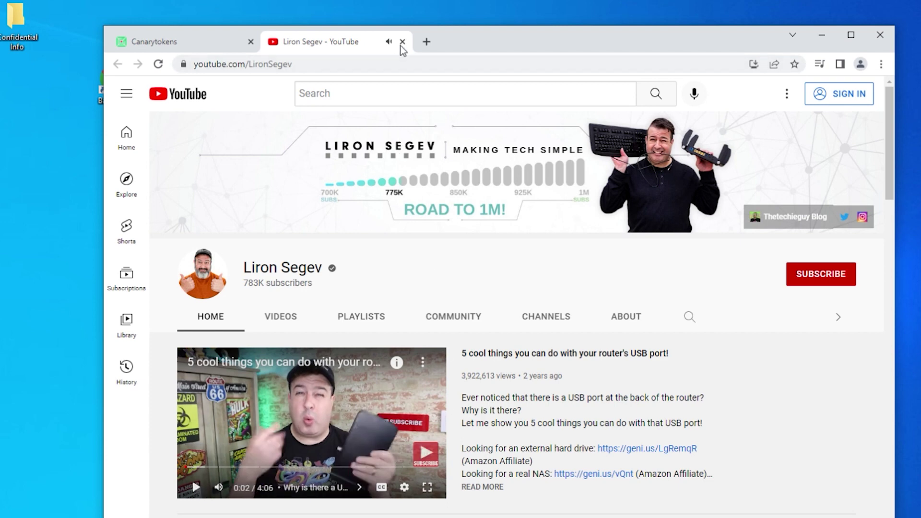
{"action": "left_click", "coordinate": [402, 41]}
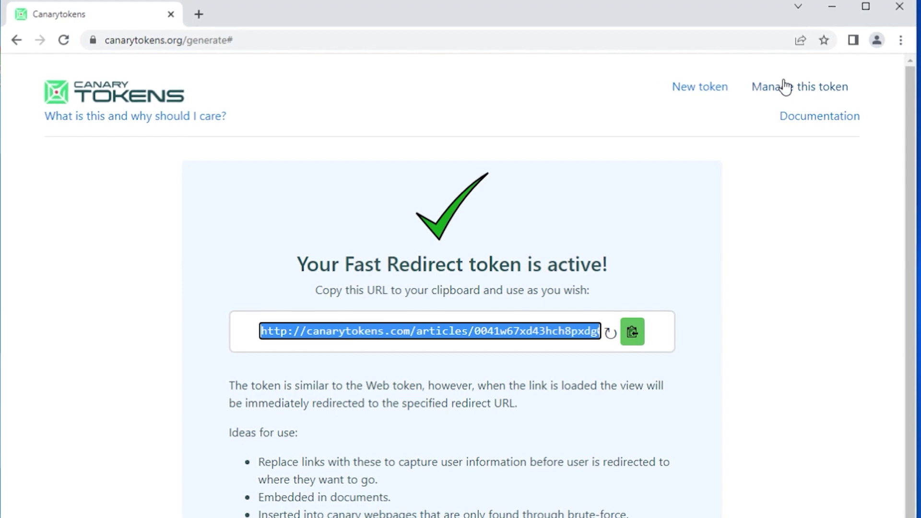
Open the Fast redirect token's history from its management page and examine the first listed incident's details
{"action": "left_click", "coordinate": [785, 87]}
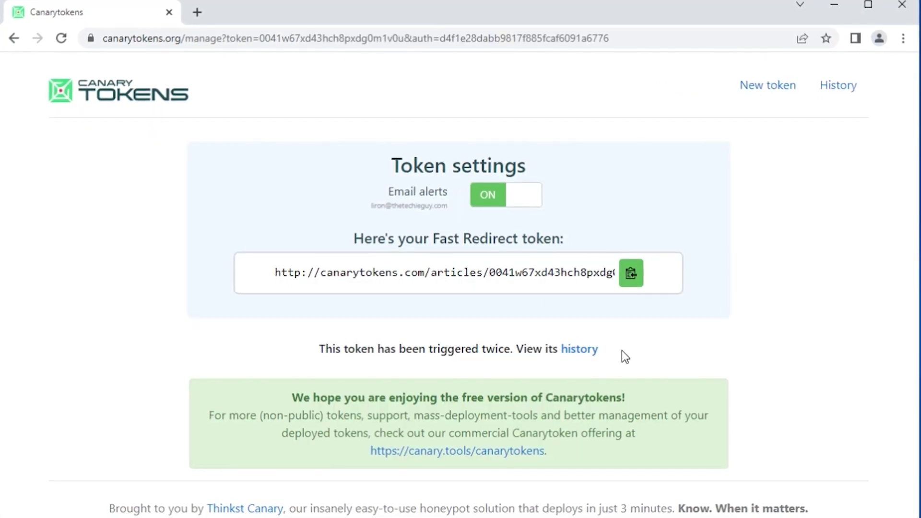
{"action": "left_click", "coordinate": [589, 351]}
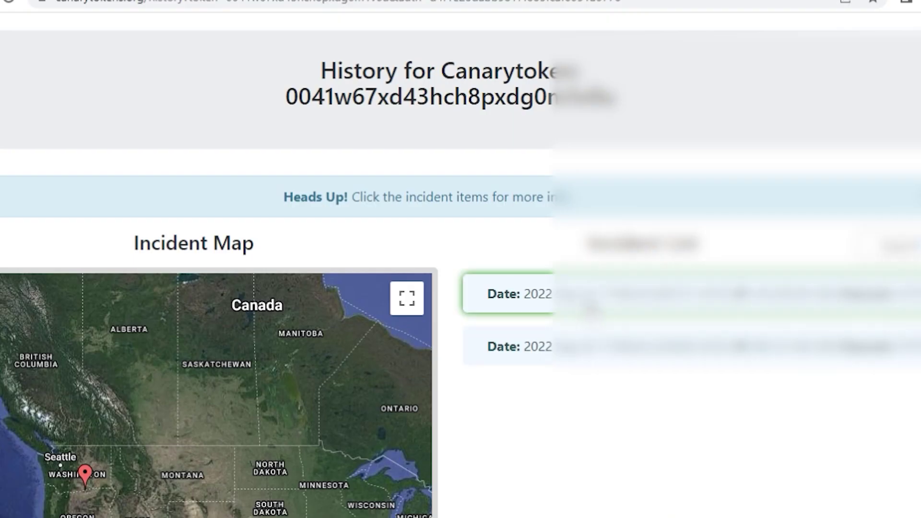
{"action": "left_click", "coordinate": [592, 307]}
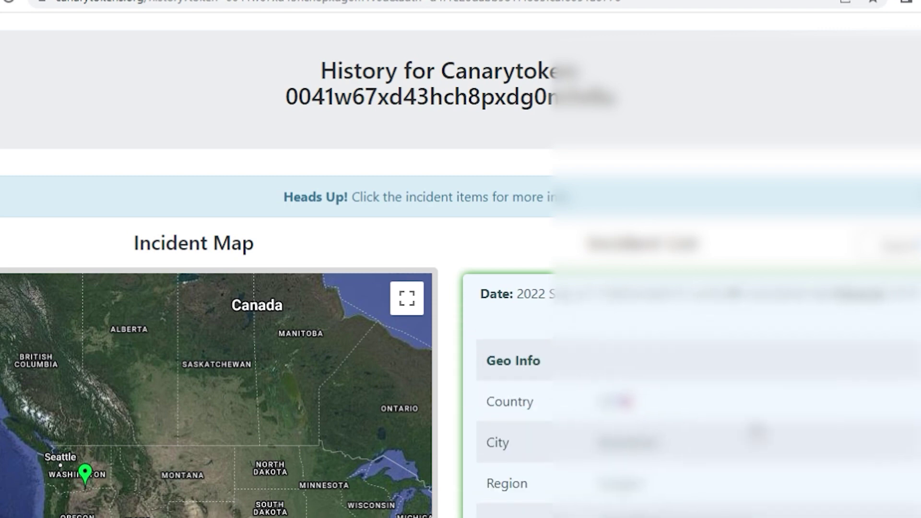
{"action": "scroll", "coordinate": [696, 383], "scroll_direction": "down", "scroll_amount": 5}
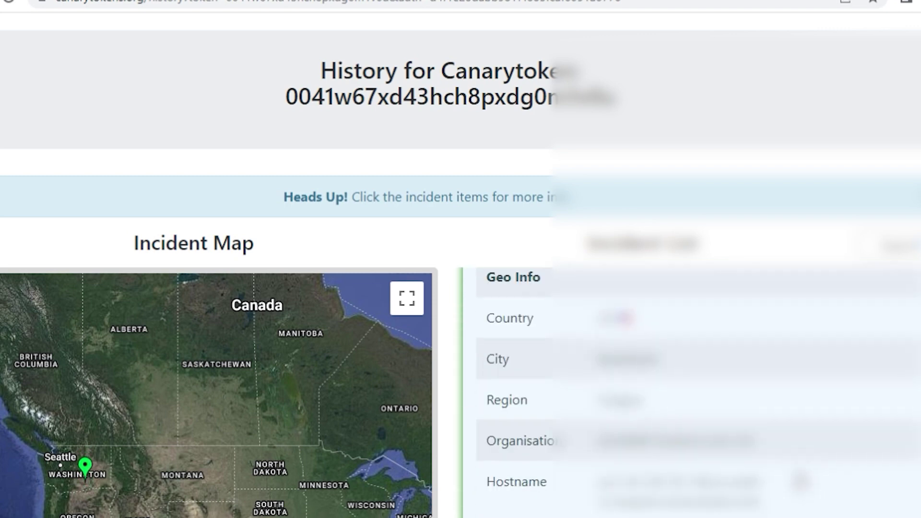
{"action": "scroll", "coordinate": [460, 288], "scroll_direction": "down", "scroll_amount": 3}
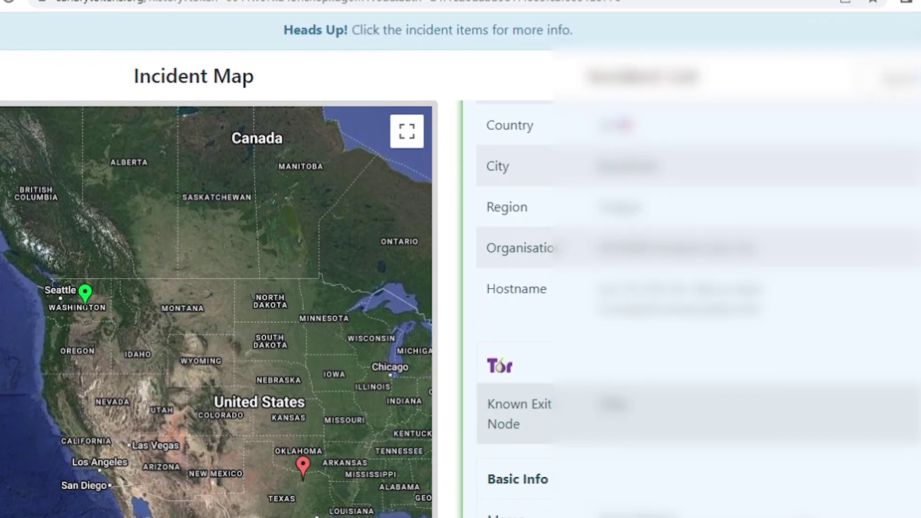
{"action": "scroll", "coordinate": [460, 288], "scroll_direction": "down", "scroll_amount": 2}
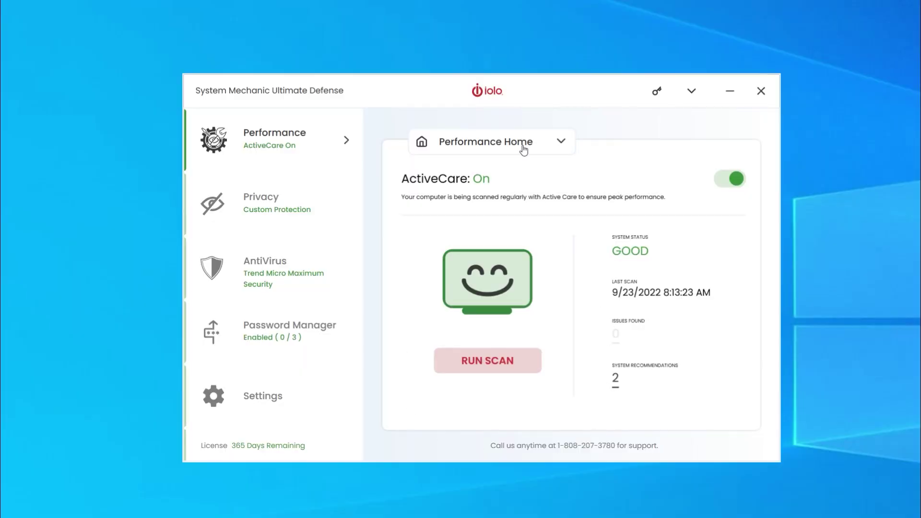
In System Mechanic Ultimate Defense, open the Search & Recover tool from the Performance Toolbox
{"action": "left_click", "coordinate": [522, 147]}
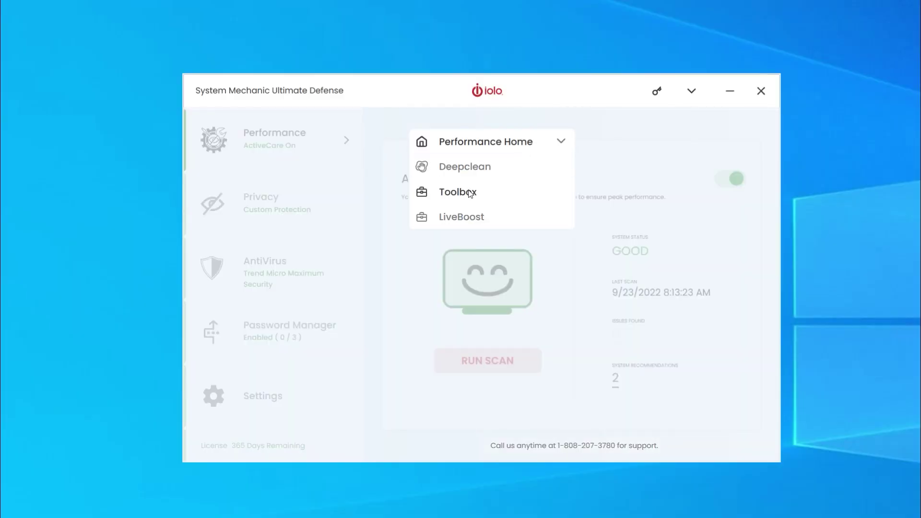
{"action": "left_click", "coordinate": [470, 193]}
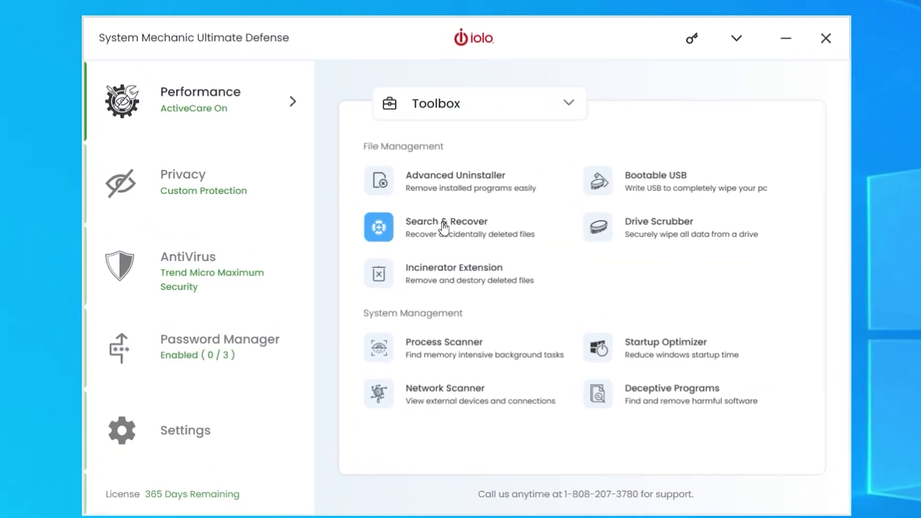
{"action": "left_click", "coordinate": [444, 226]}
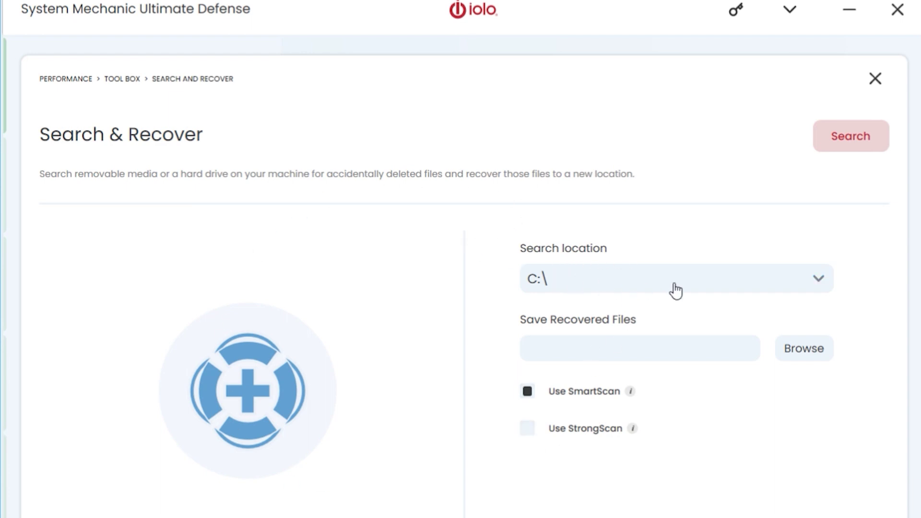
Set the search location to D:\ and save recovered files to the old\recover folder on the OneDrive Desktop
{"action": "left_click", "coordinate": [689, 290]}
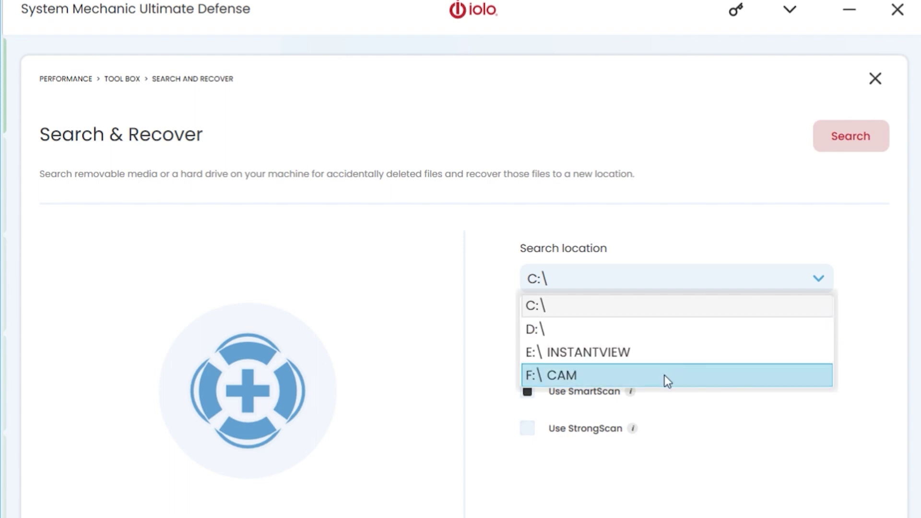
{"action": "left_click", "coordinate": [674, 335]}
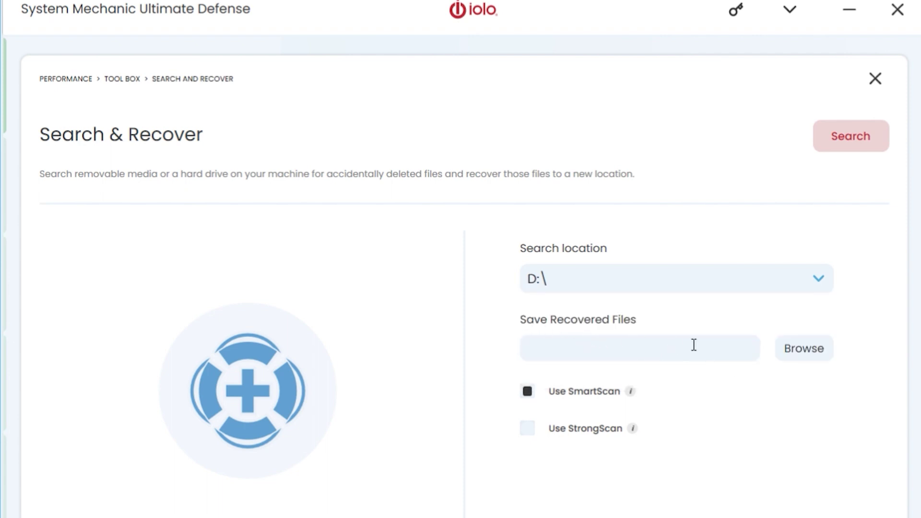
{"action": "left_click", "coordinate": [810, 366]}
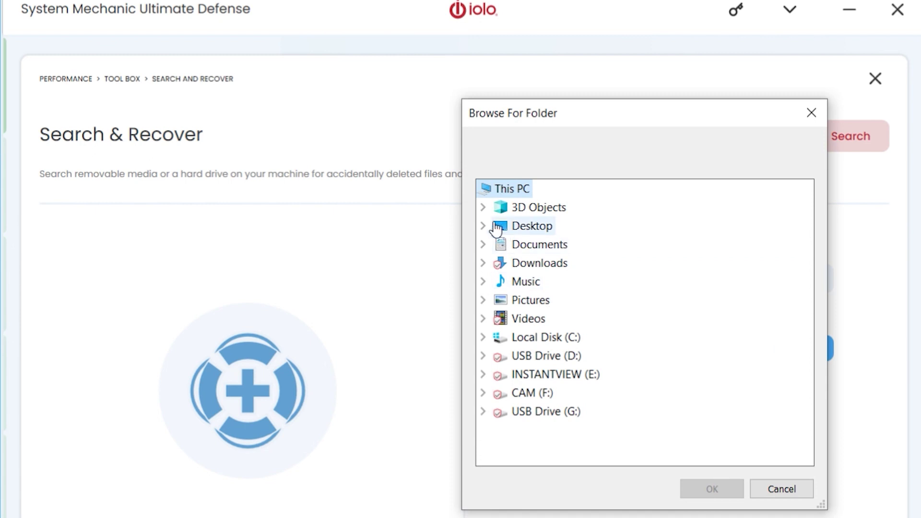
{"action": "left_click", "coordinate": [696, 490]}
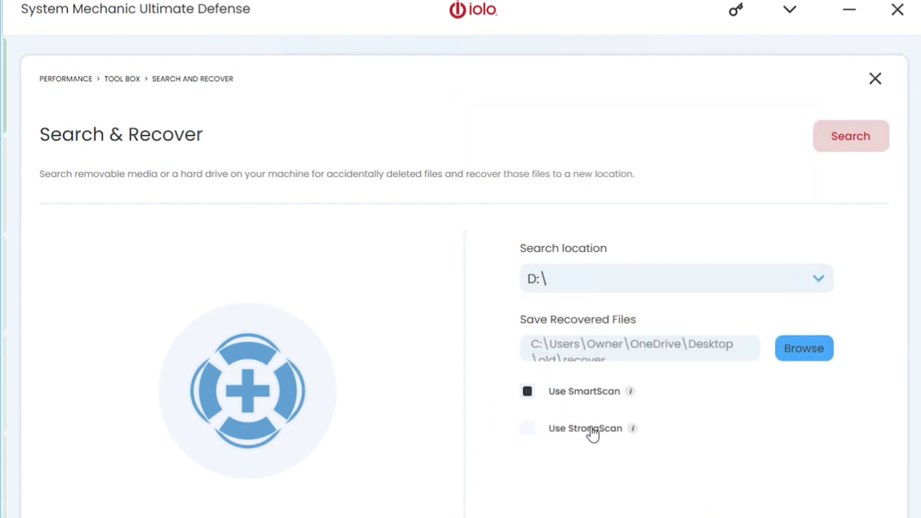
Read the explanations of the Use SmartScan and Use StrongScan options, closing each one
{"action": "left_click", "coordinate": [631, 393]}
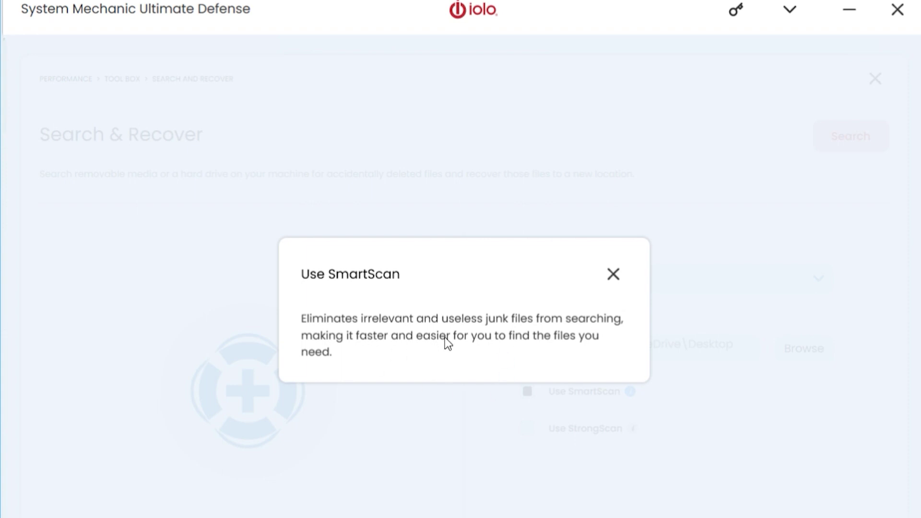
{"action": "left_click", "coordinate": [613, 276]}
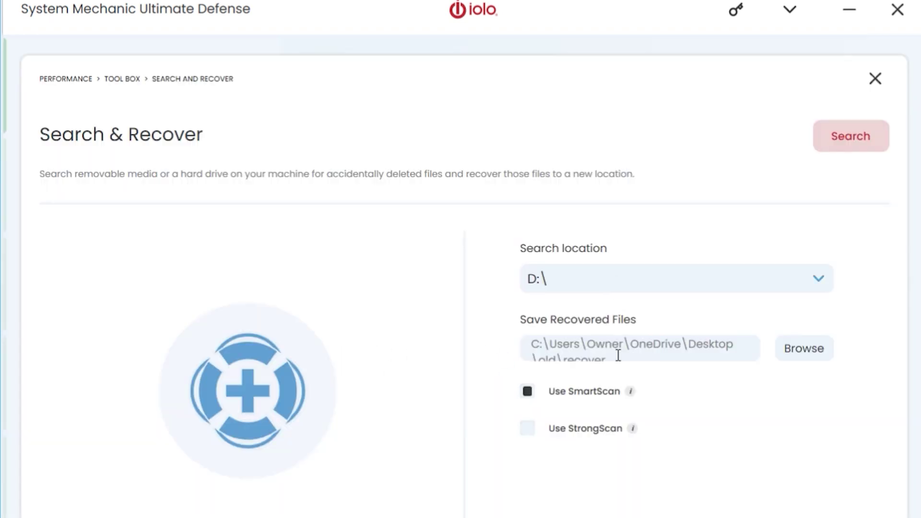
{"action": "left_click", "coordinate": [633, 429]}
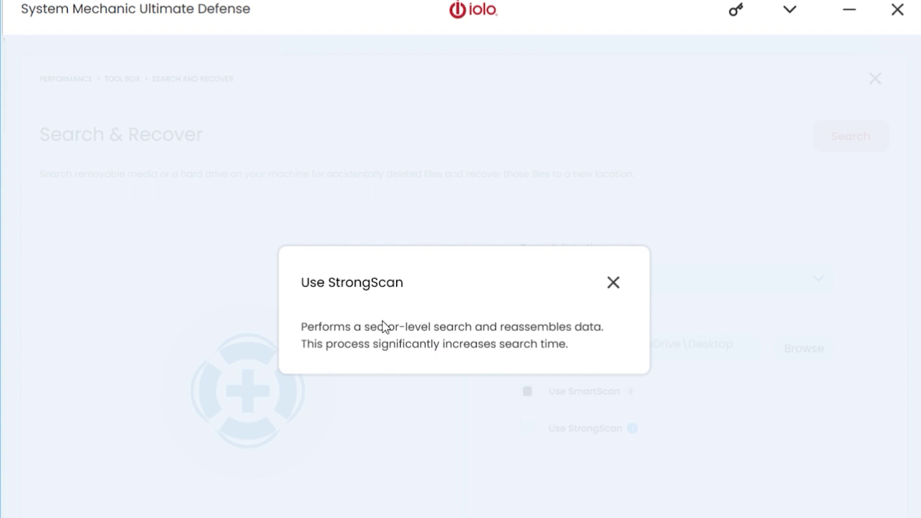
{"action": "left_click", "coordinate": [614, 287]}
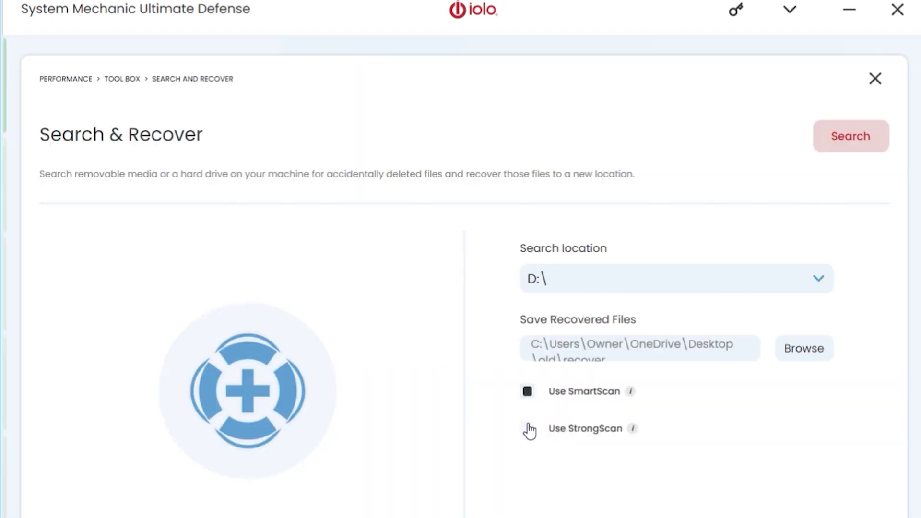